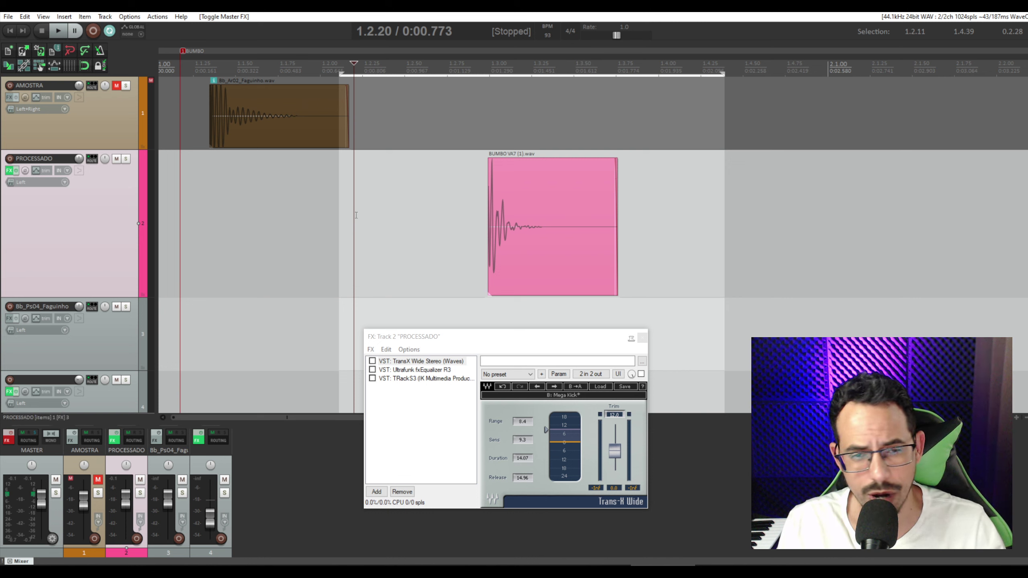
Play the looped kick section, enable the TransX Wide plugin on the PROCESSADO track, and stop playback
key(space)
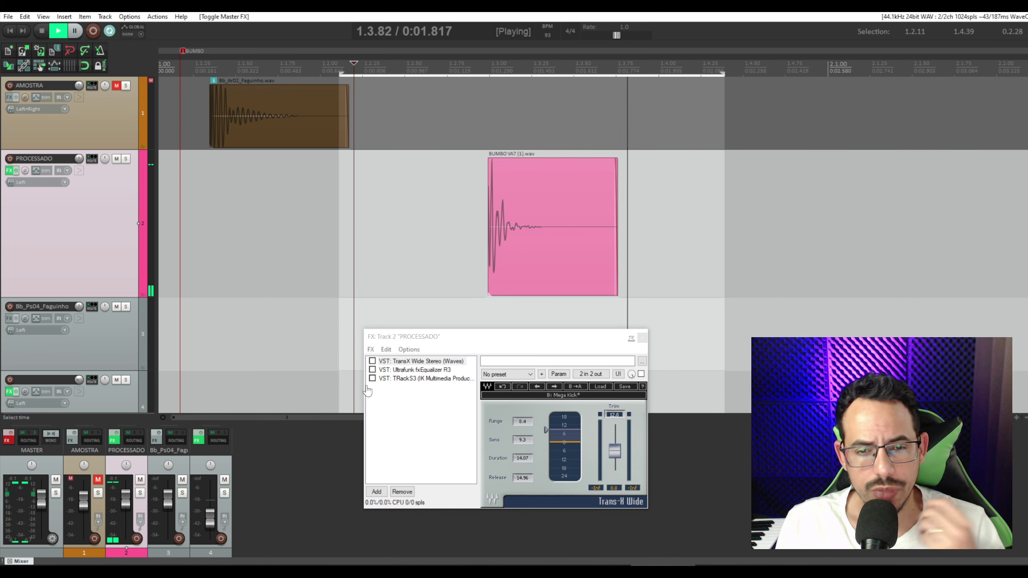
click(371, 361)
drag(442, 338, 441, 234)
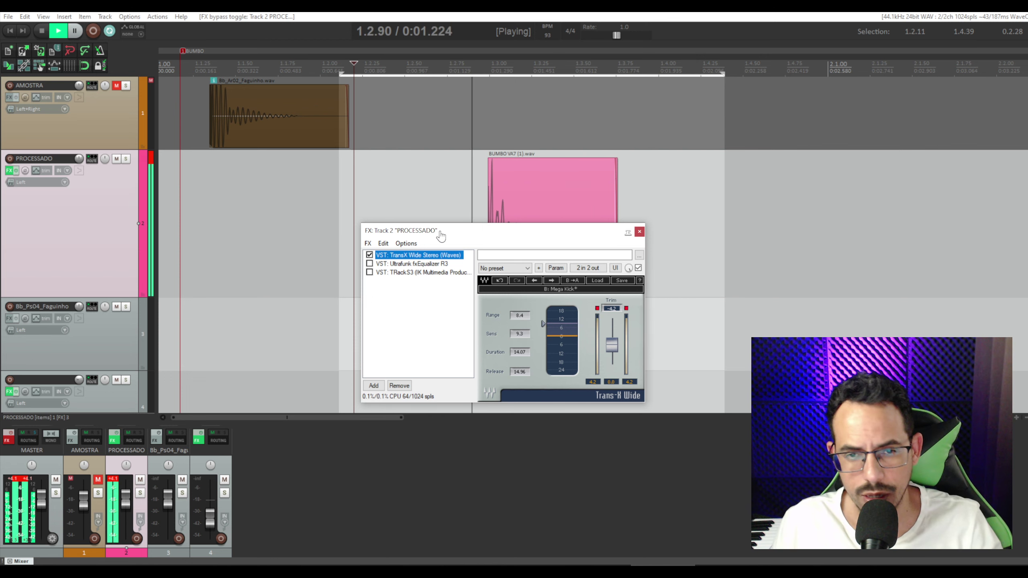
key(space)
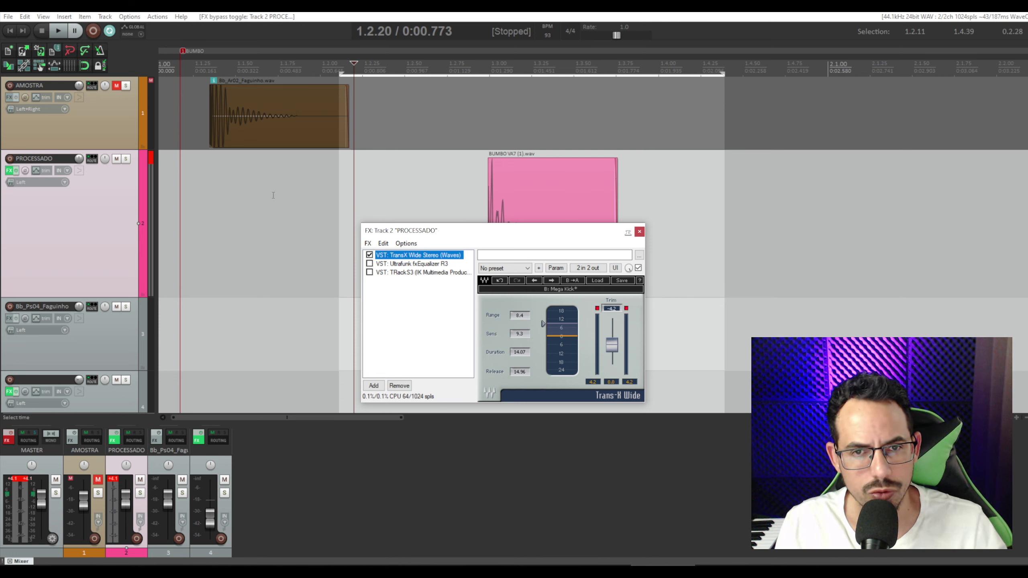
Compare the kick with TransX Wide bypassed and enabled while the loop plays
key(space)
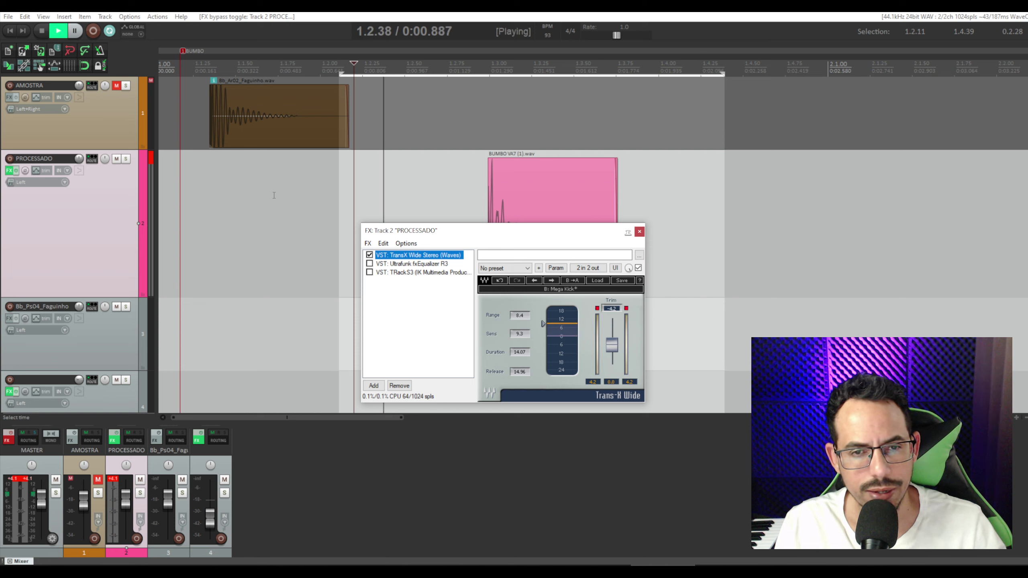
click(370, 255)
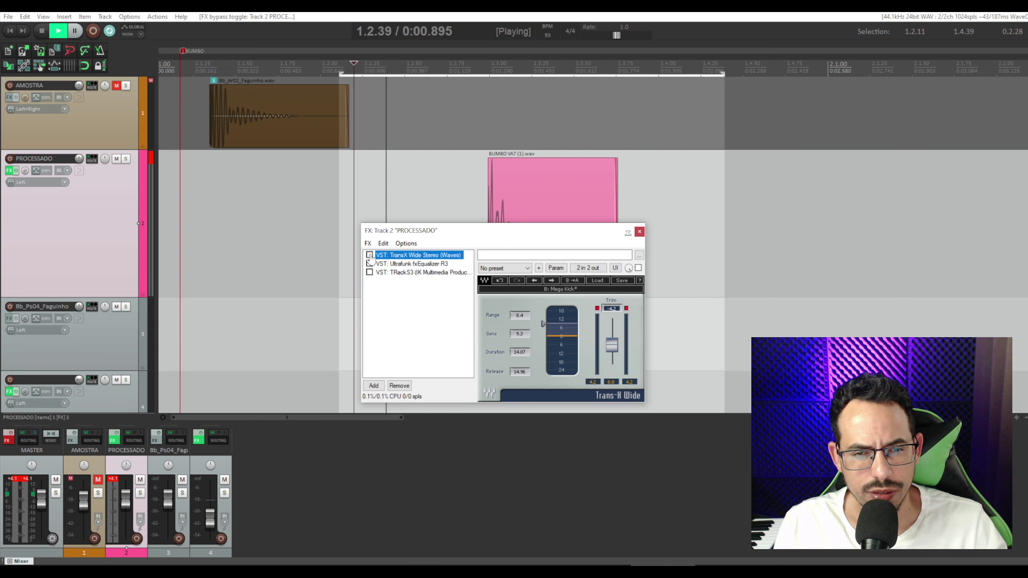
click(369, 254)
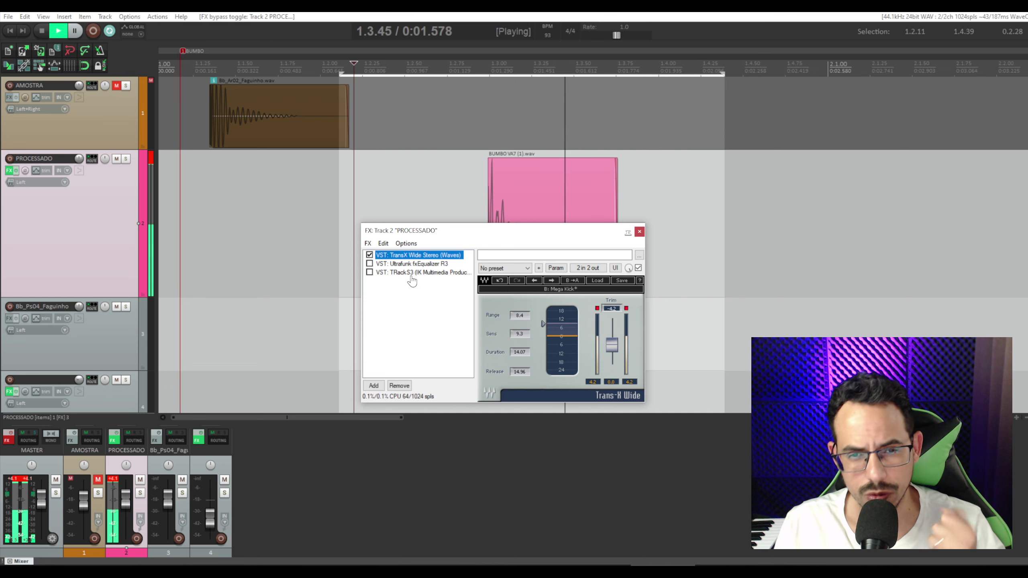
Open the Ultrafunk fxEqualizer on the PROCESSADO track and switch off its bands 2, 4 and 6
click(387, 264)
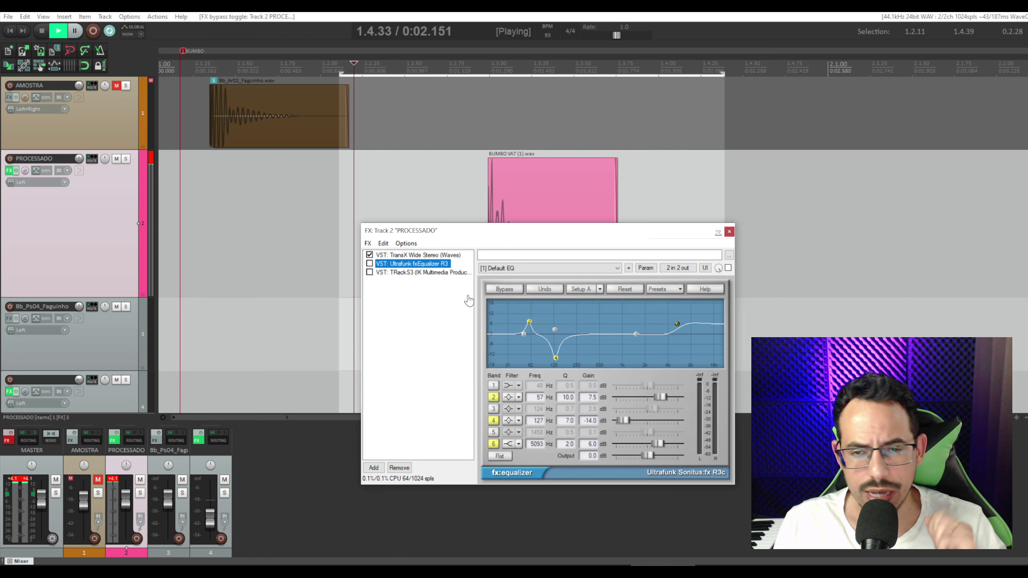
drag(532, 232, 478, 196)
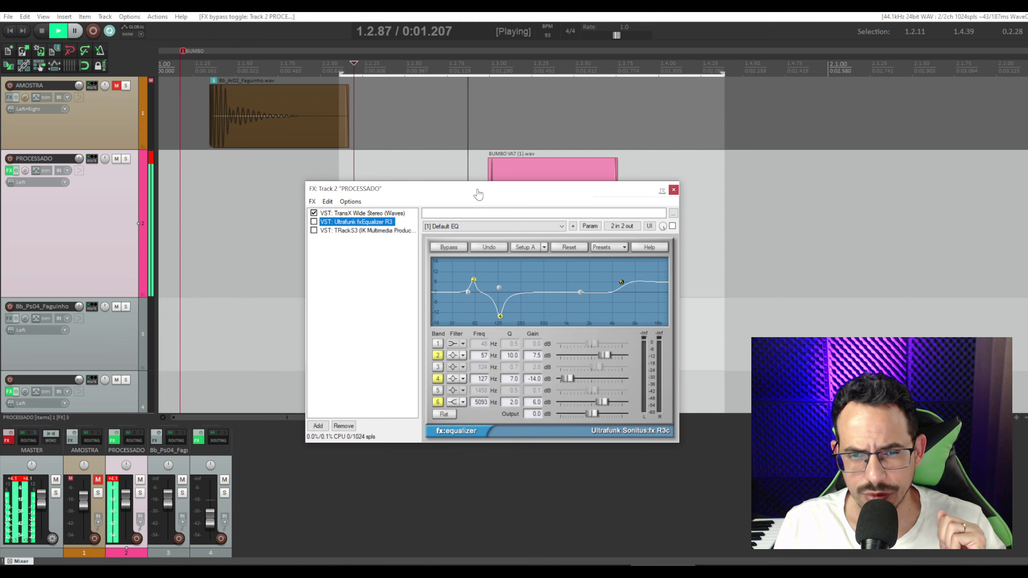
click(393, 215)
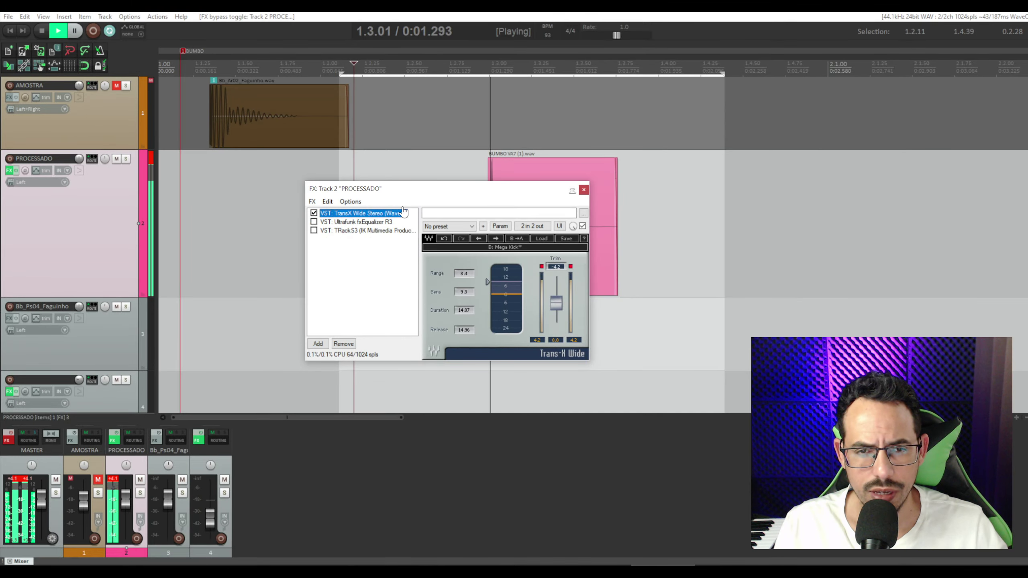
click(318, 256)
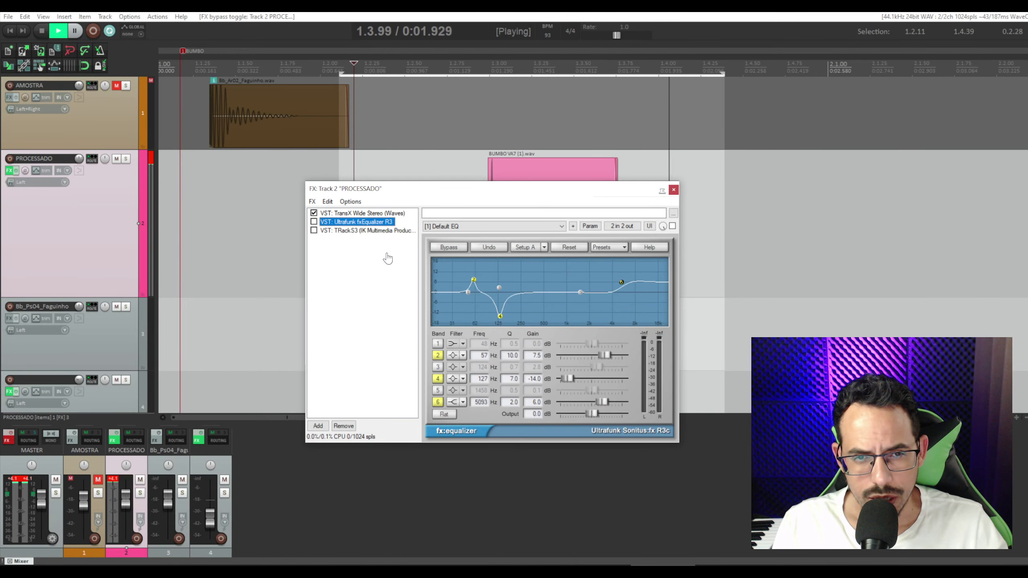
click(437, 355)
click(437, 379)
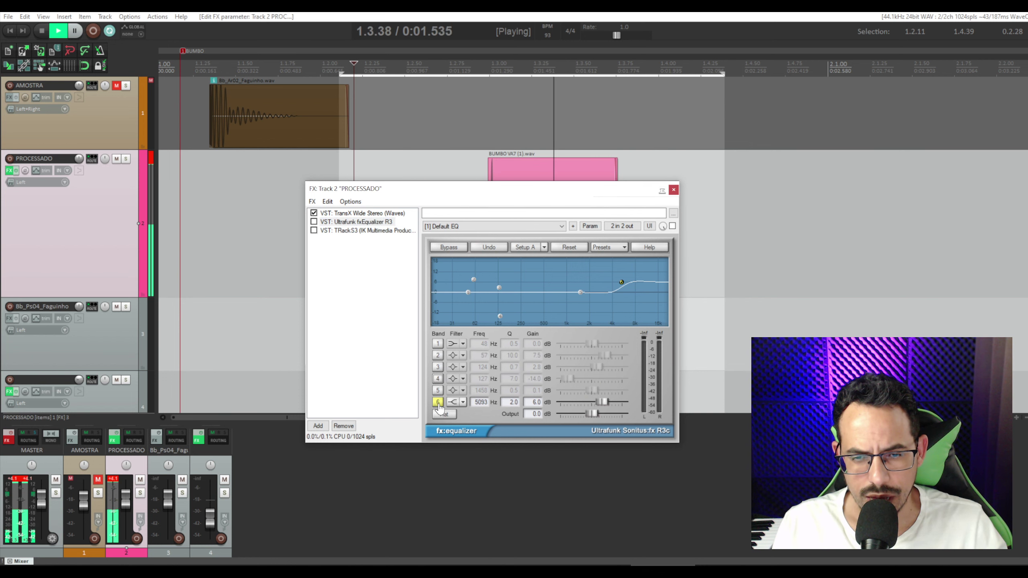
click(438, 401)
drag(494, 195, 502, 212)
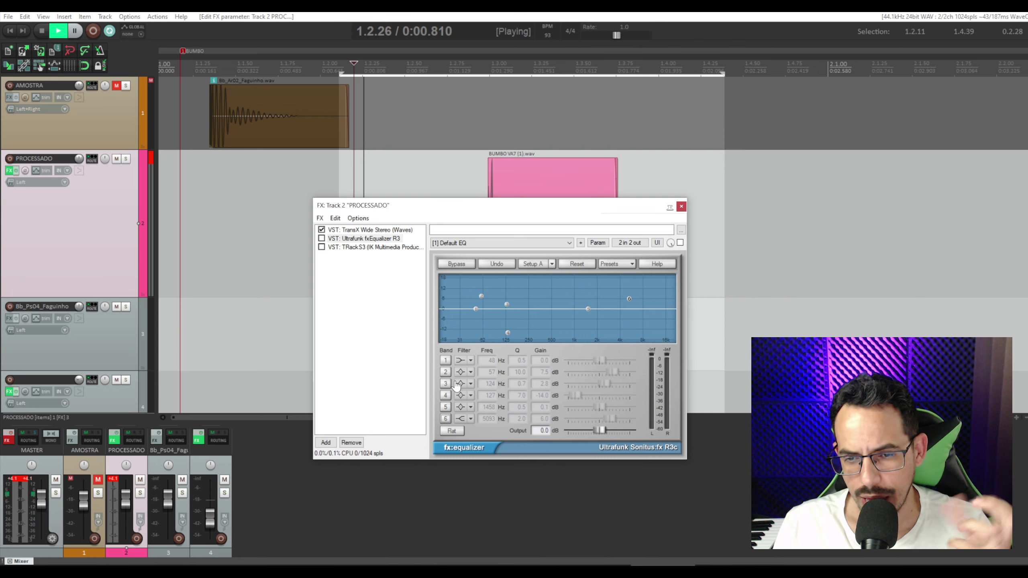
Switch on equalizer band 4, the -14.0 dB cut at 127 Hz, and enable the fxEqualizer in the effects chain
click(446, 396)
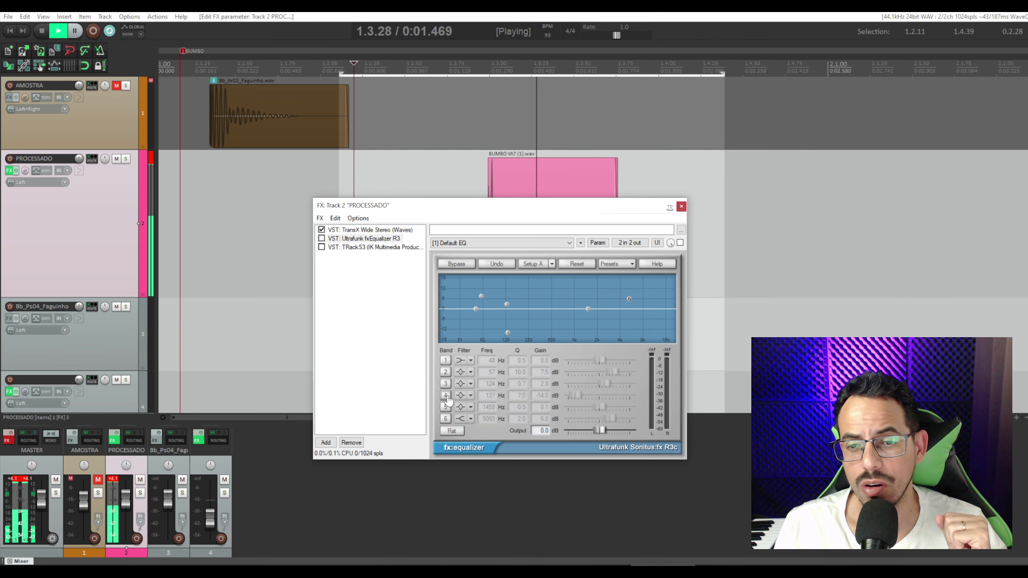
click(446, 395)
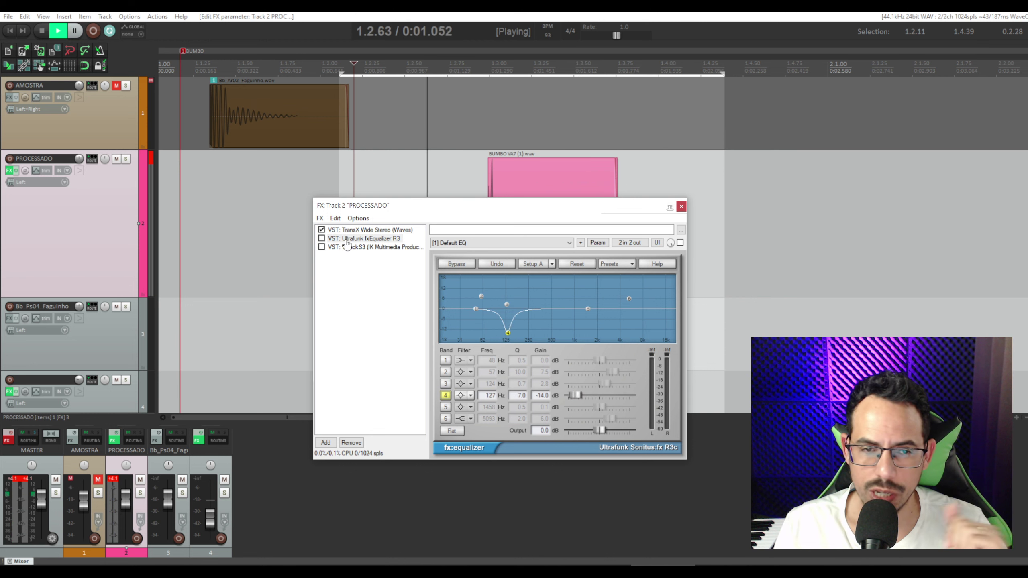
click(321, 238)
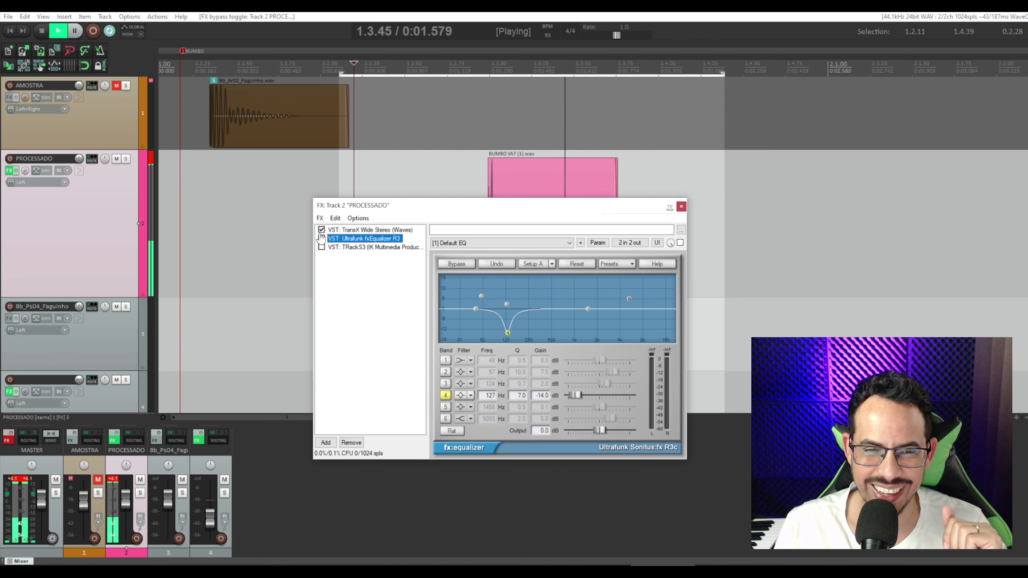
Compare the playing kick with the equalizer's 127 Hz cut switched off and on
click(447, 396)
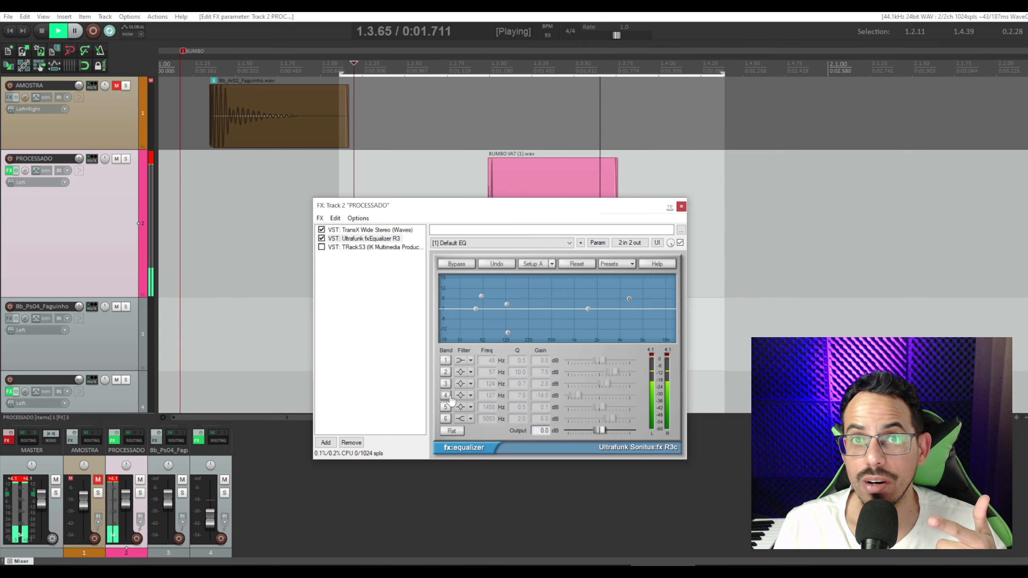
click(450, 399)
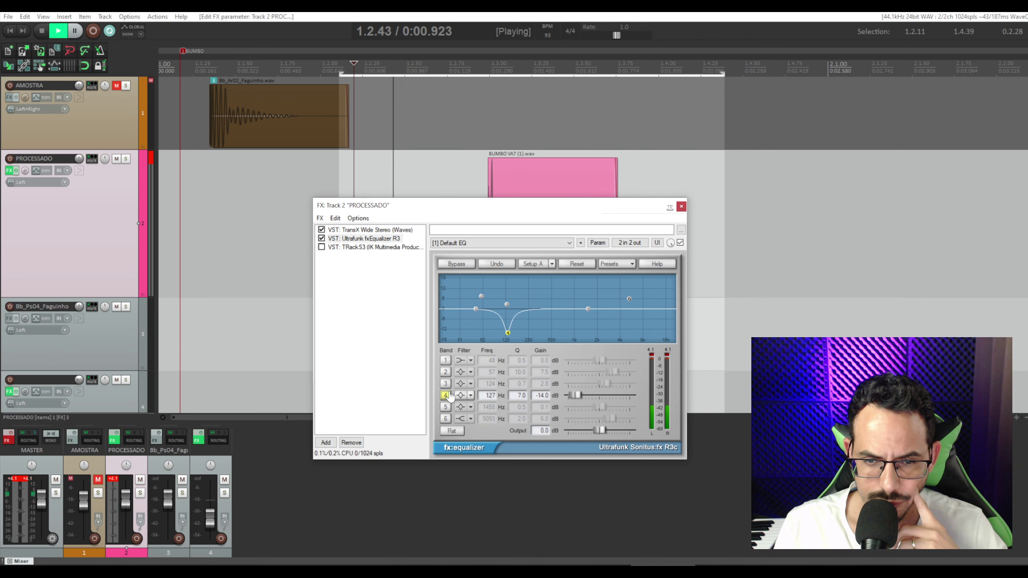
click(447, 395)
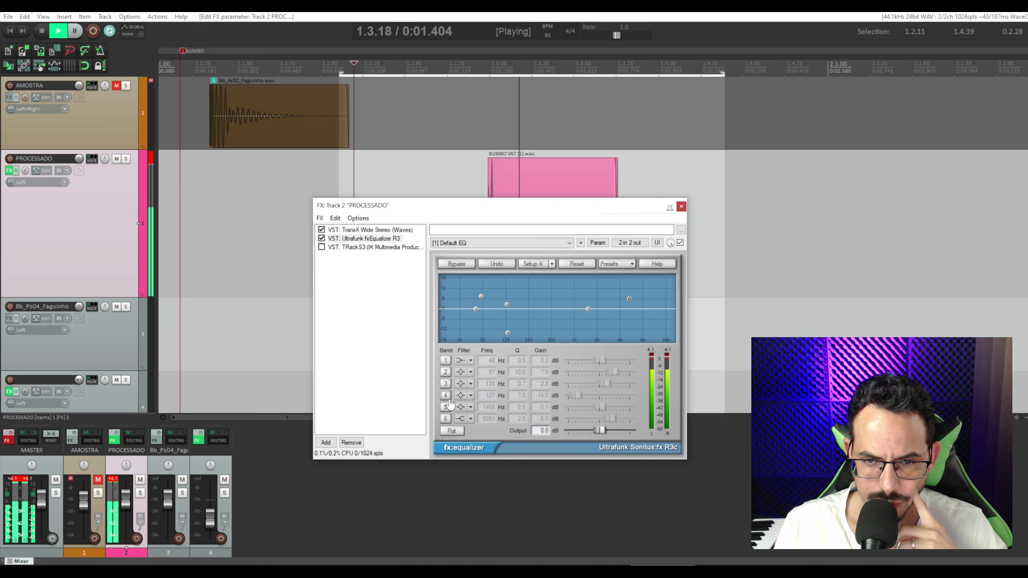
click(446, 396)
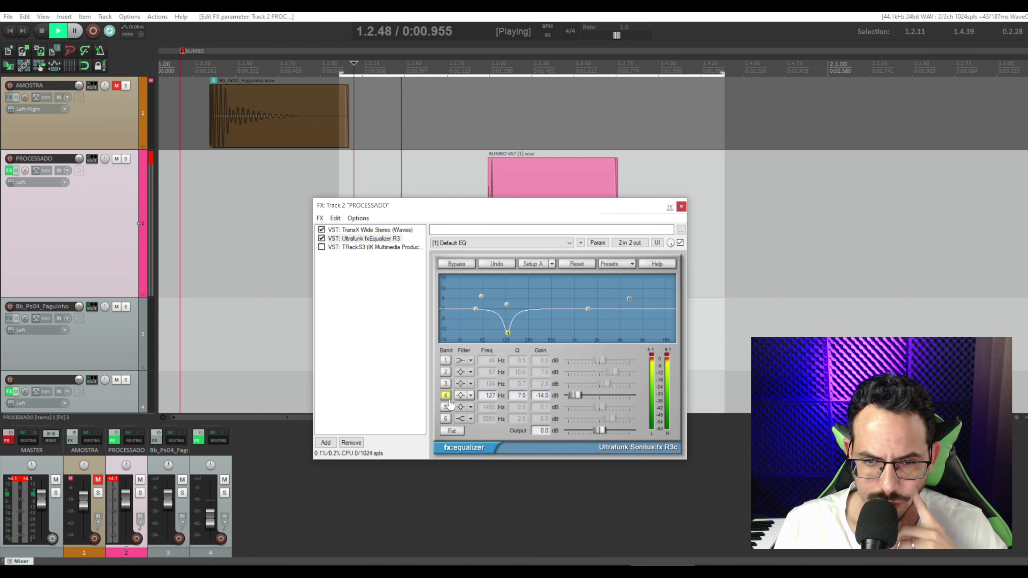
Switch on equalizer band 2 (57 Hz, 7.5 dB), comparing the kick with and without it, and switch on band 6 (5093 Hz, 6.0 dB)
click(447, 373)
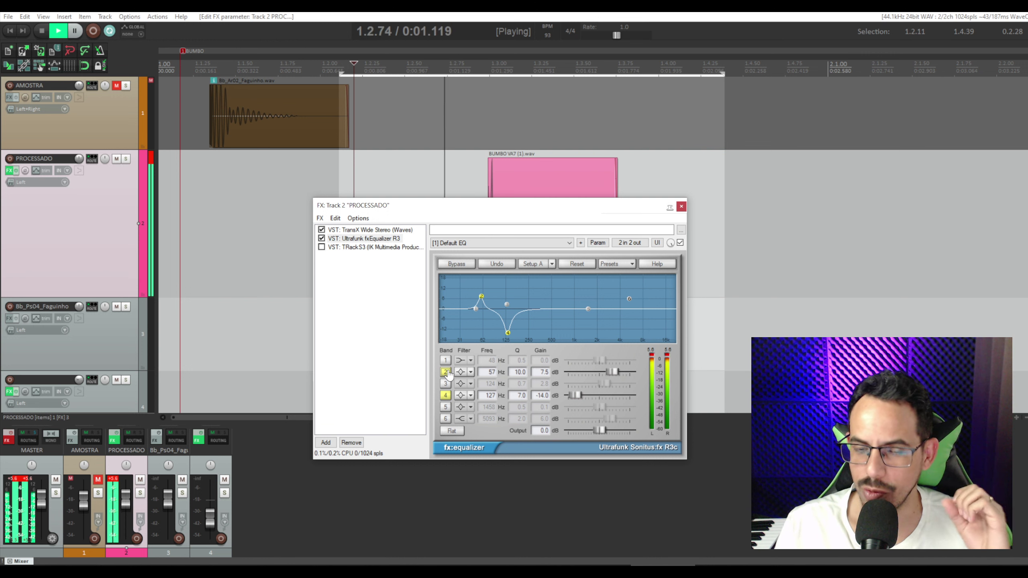
click(448, 372)
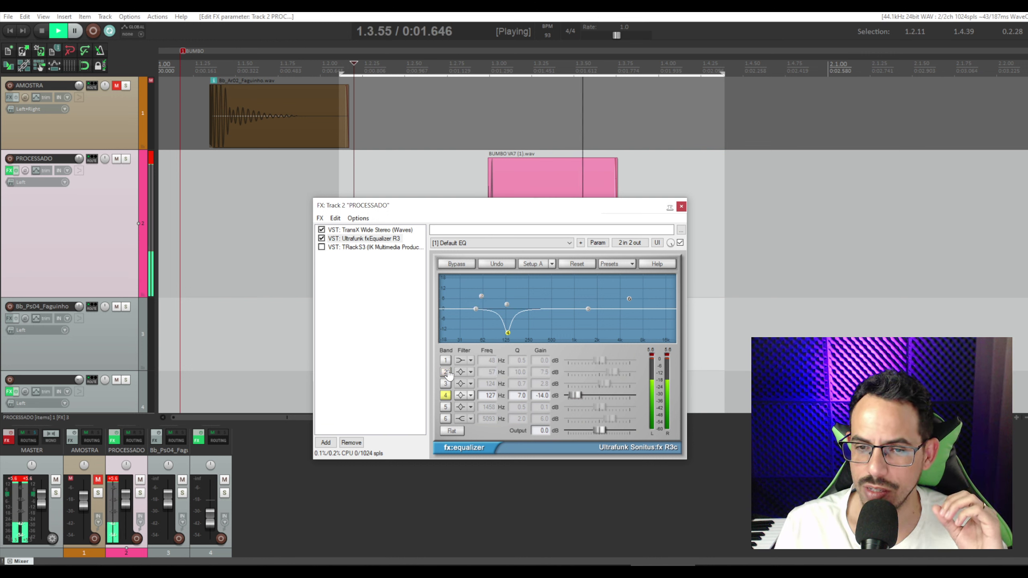
click(447, 371)
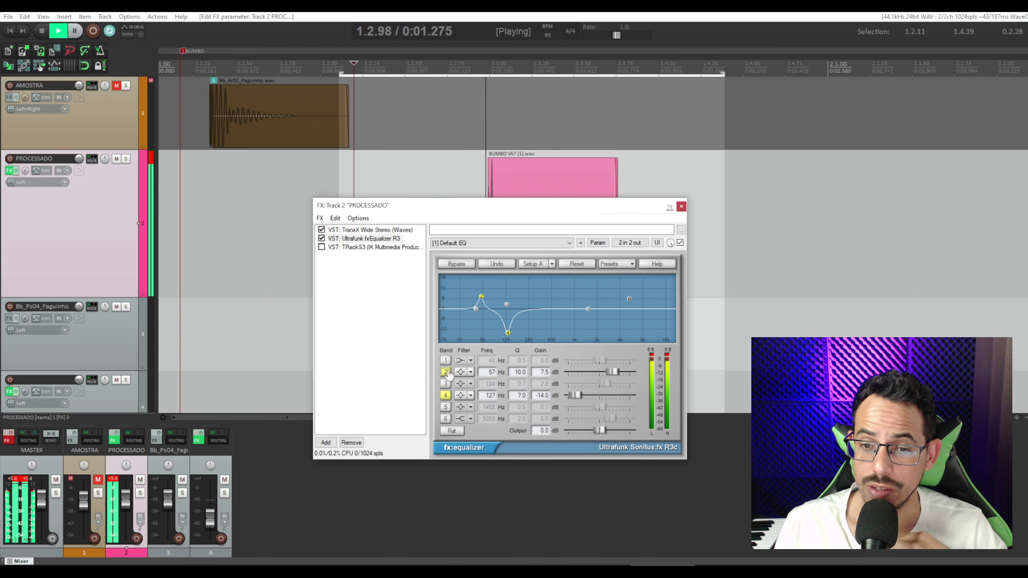
click(447, 372)
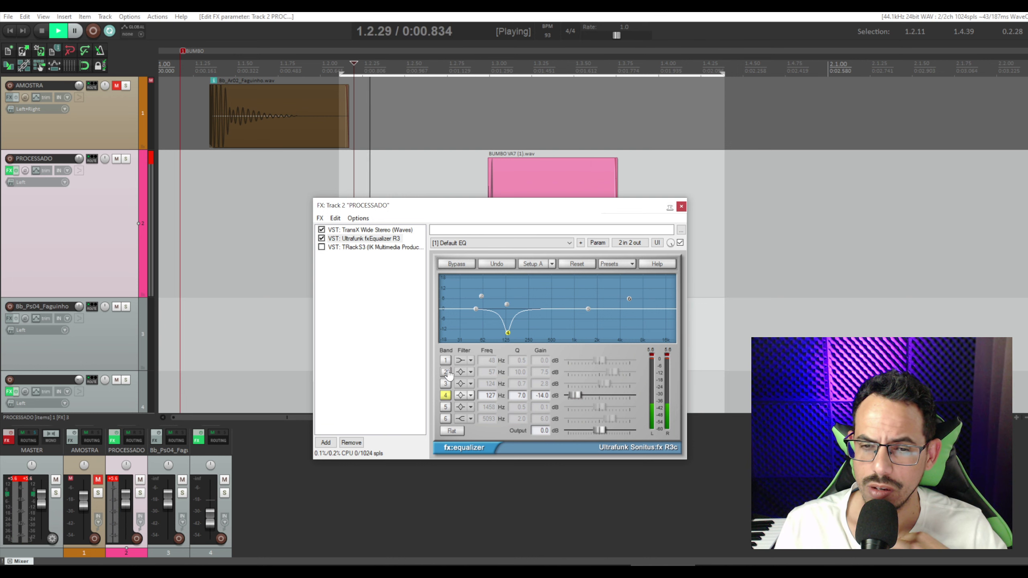
click(446, 372)
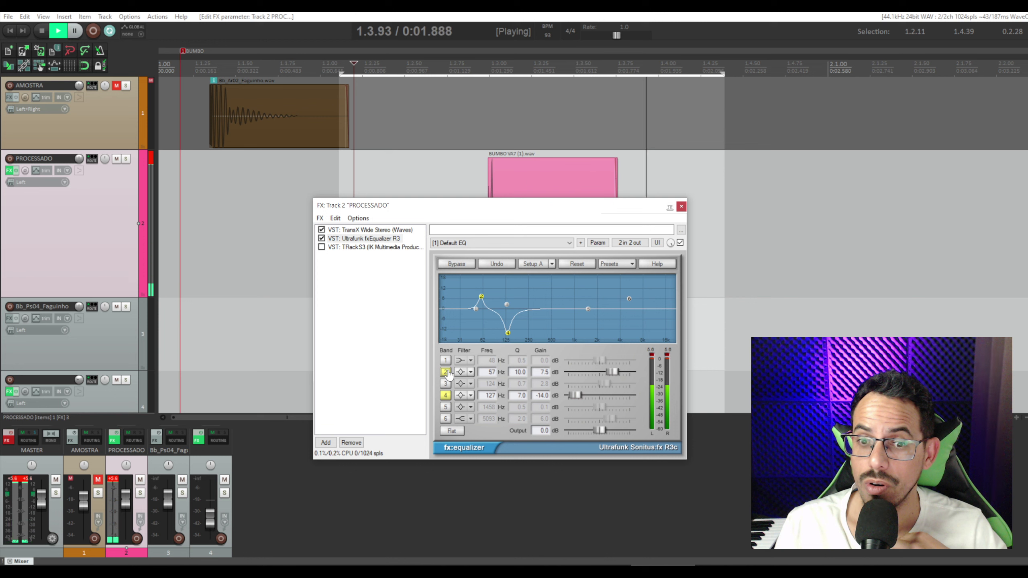
click(445, 419)
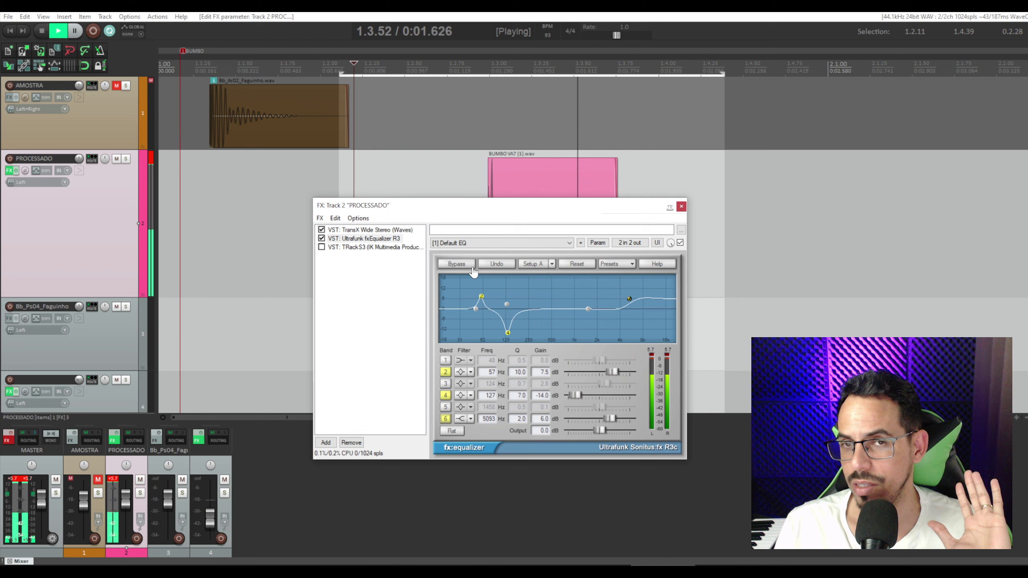
Open the T-RackS compressor on the PROCESSADO track and enable it, comparing the kick with the compressor off and on
drag(478, 210, 490, 268)
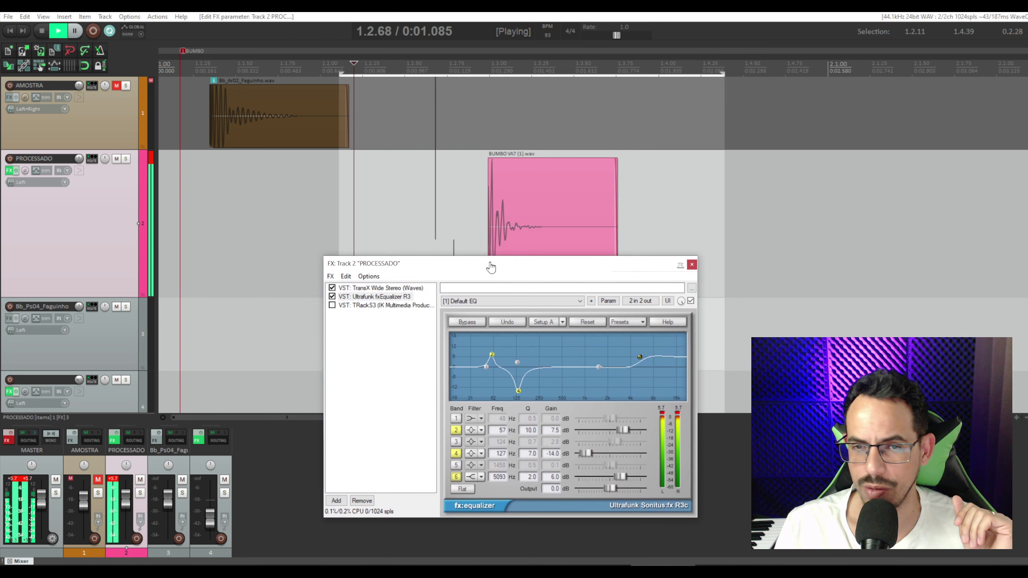
click(419, 313)
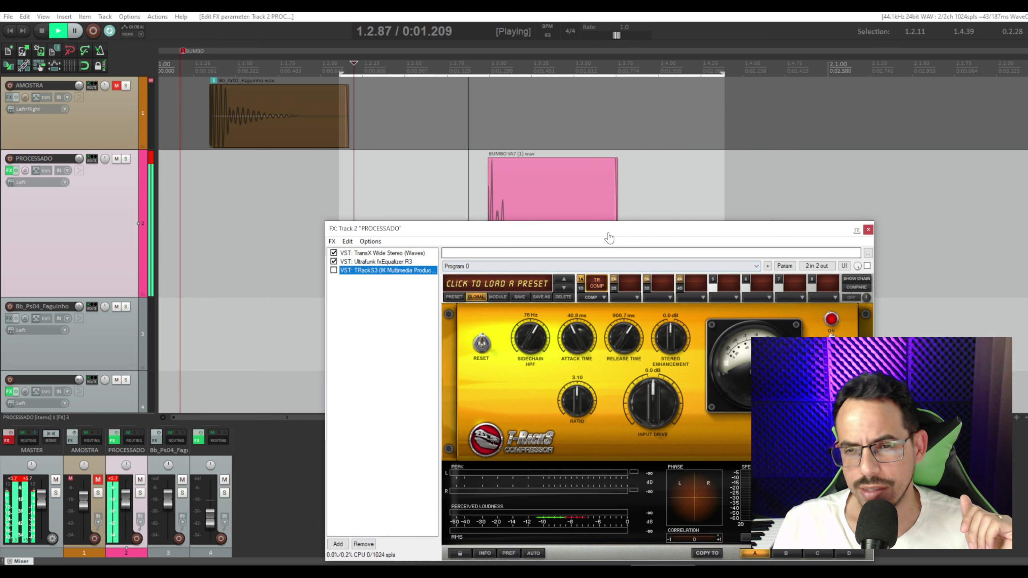
drag(611, 269, 580, 199)
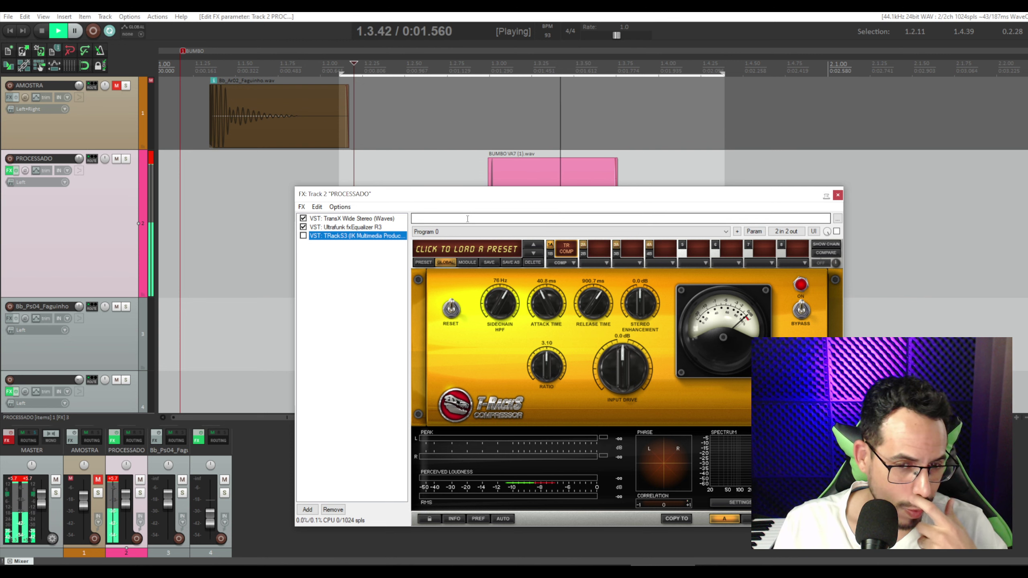
key(space)
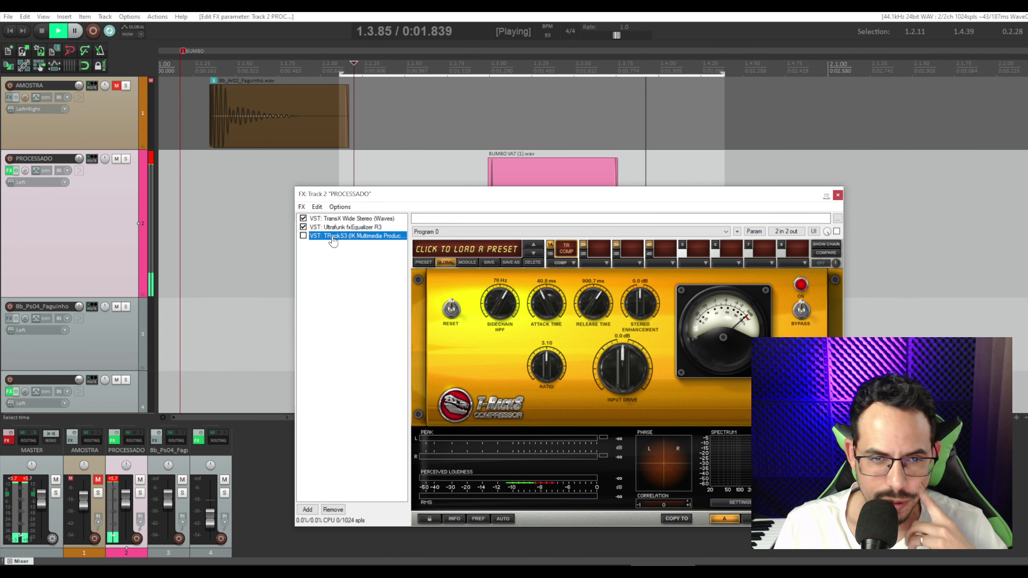
click(302, 236)
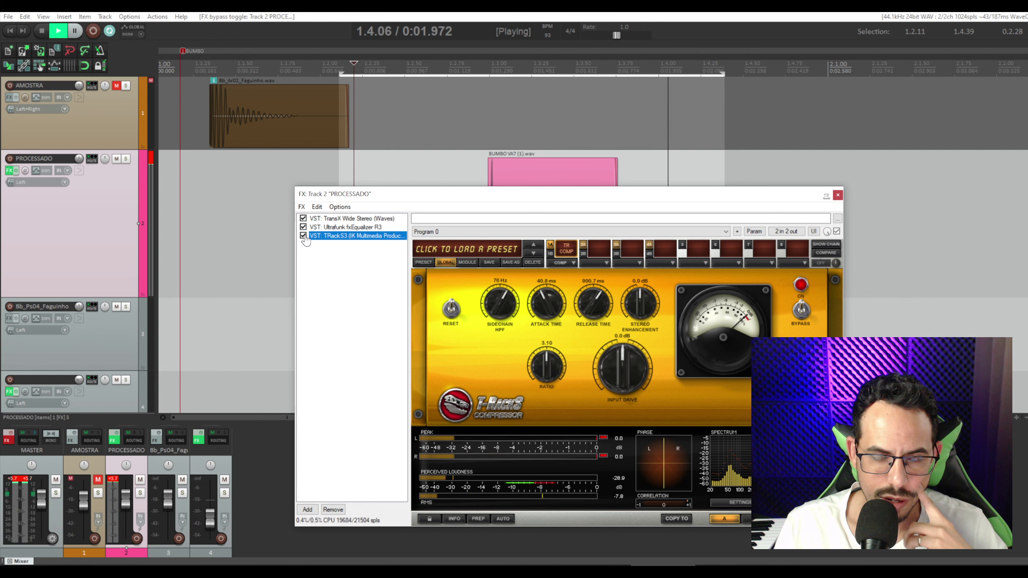
drag(430, 202, 423, 224)
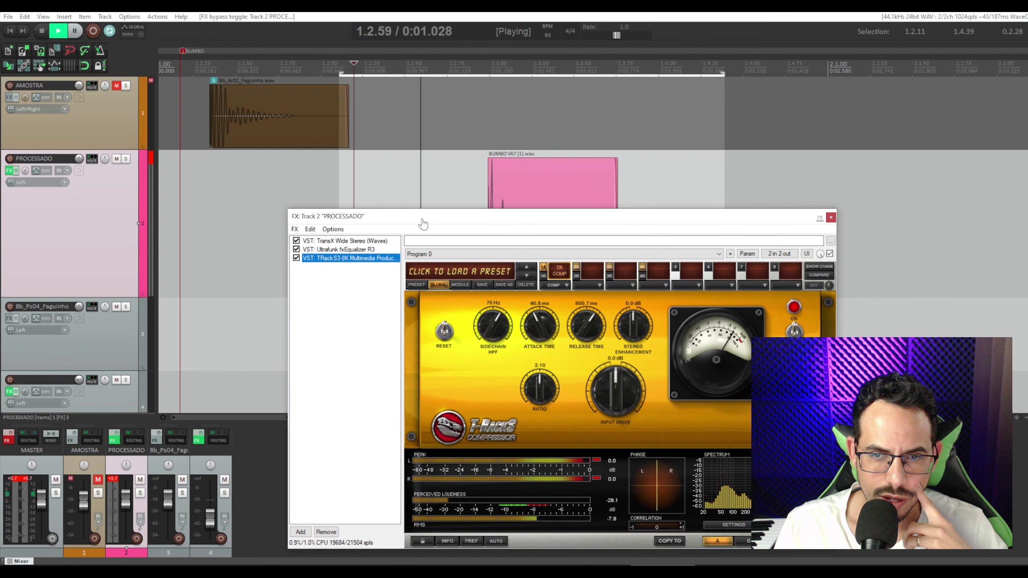
click(296, 258)
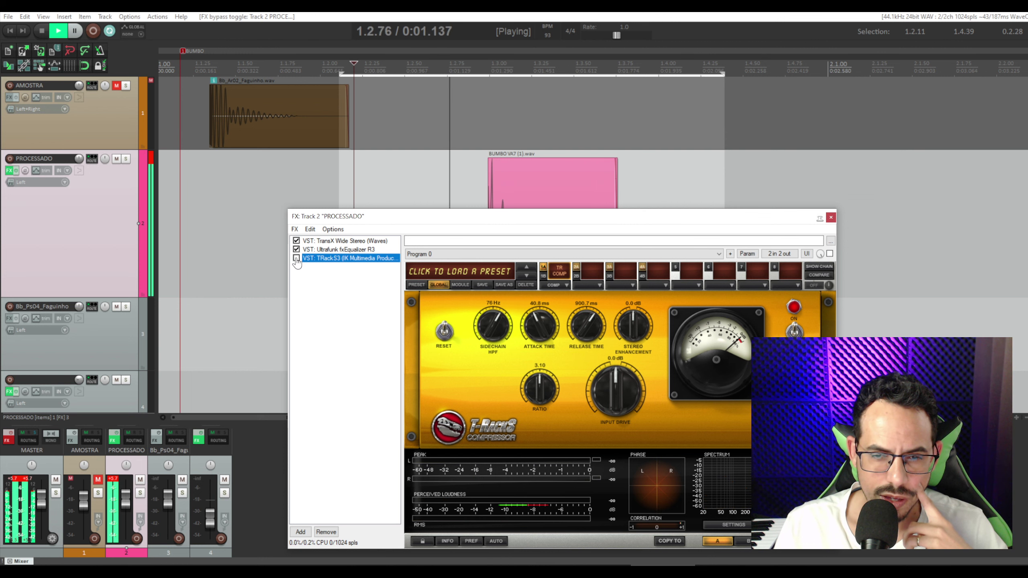
click(297, 258)
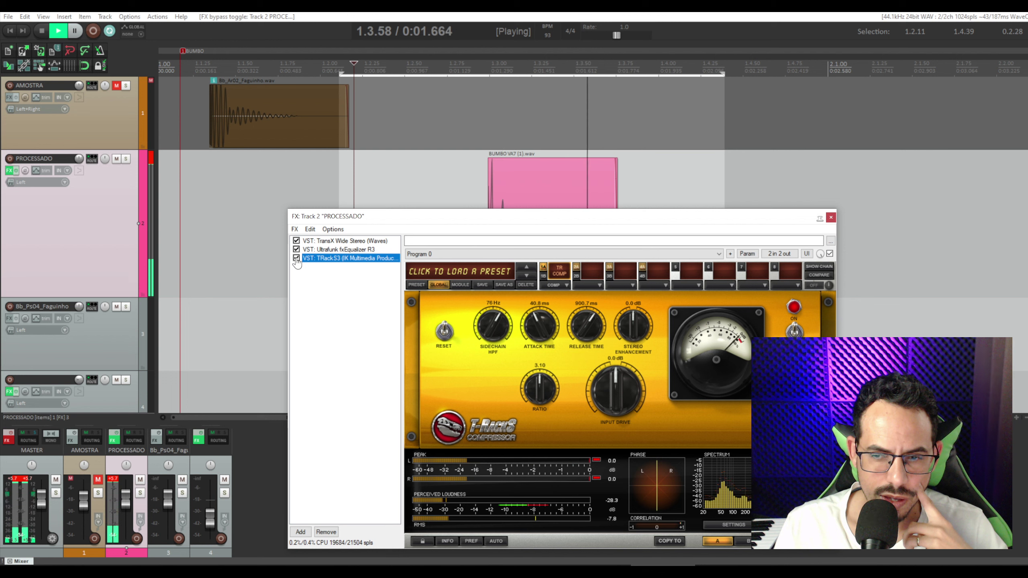
Stop playback and bypass the whole effects chain of the PROCESSADO track
key(space)
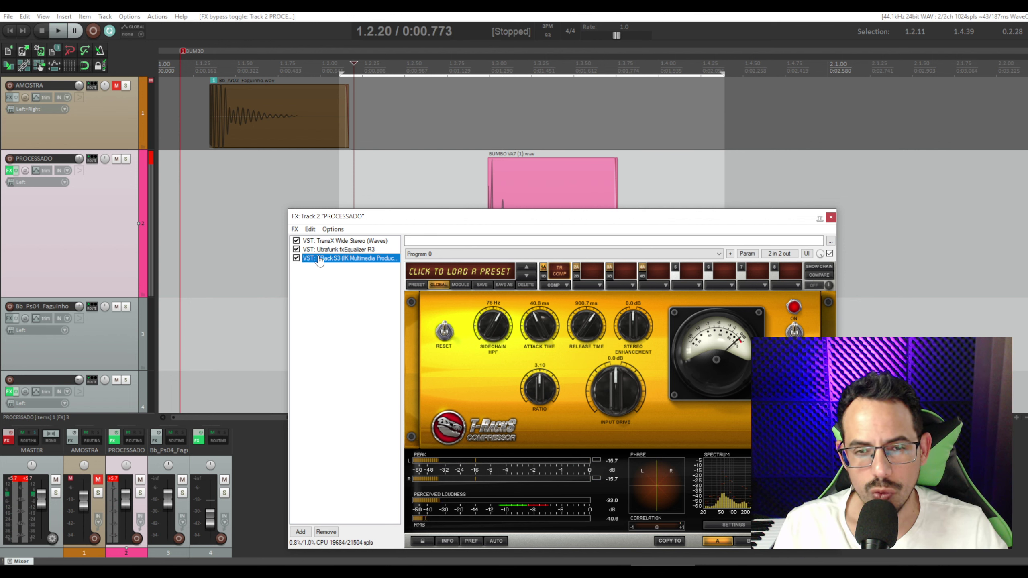
ctrl+click(10, 170)
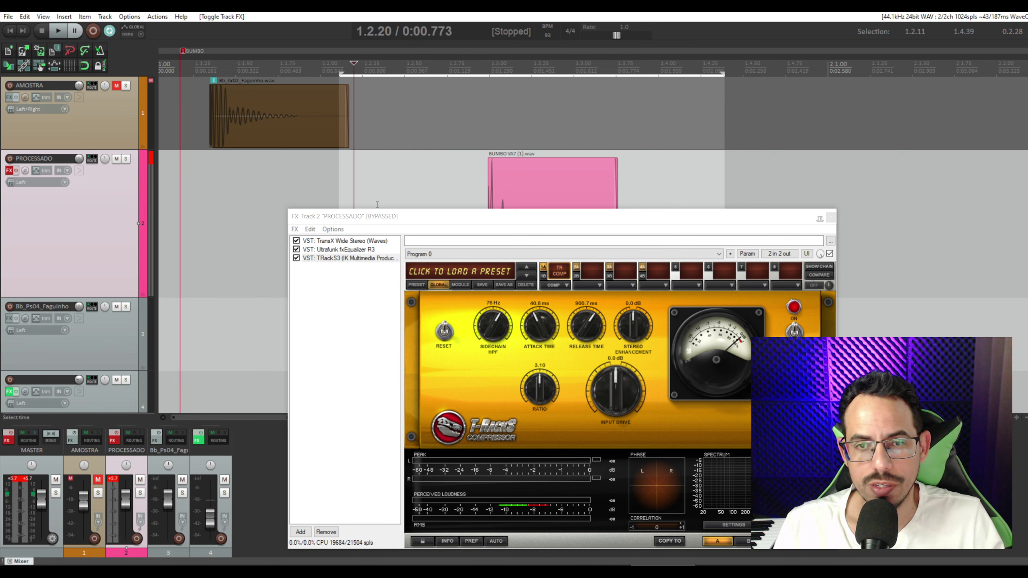
Close the PROCESSADO effects window and listen to the kick with its effects chain bypassed
drag(411, 219, 431, 175)
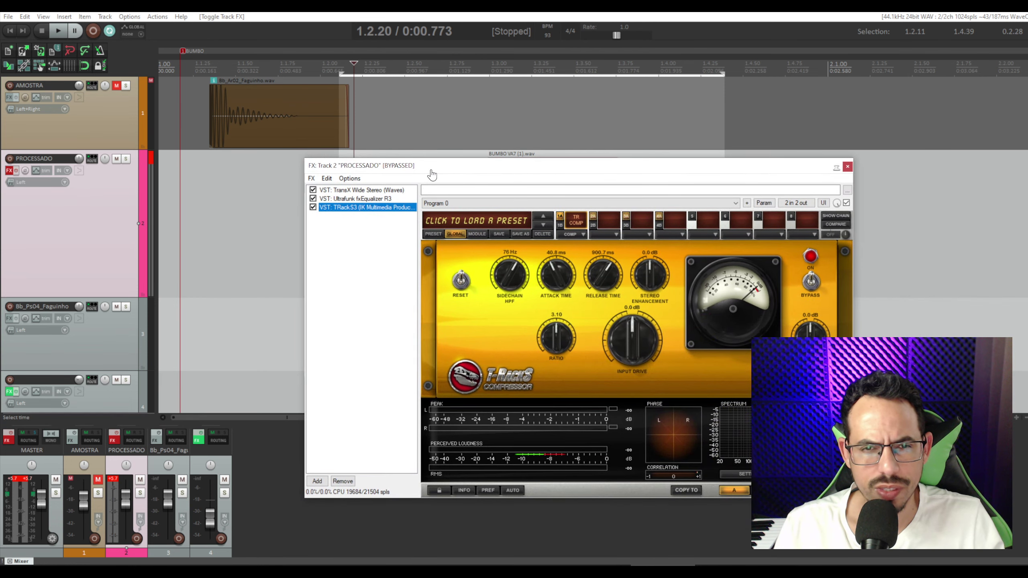
click(846, 167)
key(space)
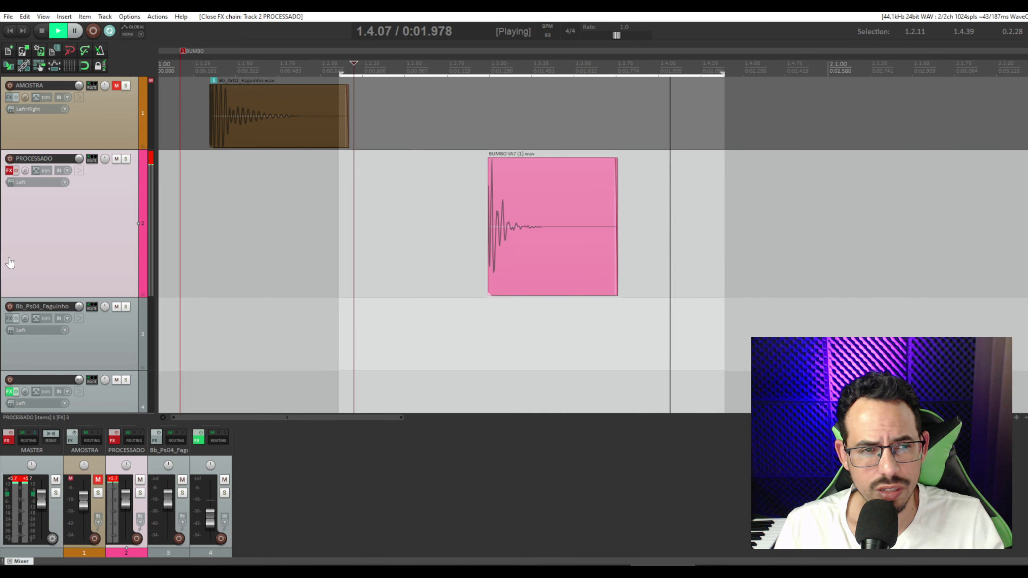
key(space)
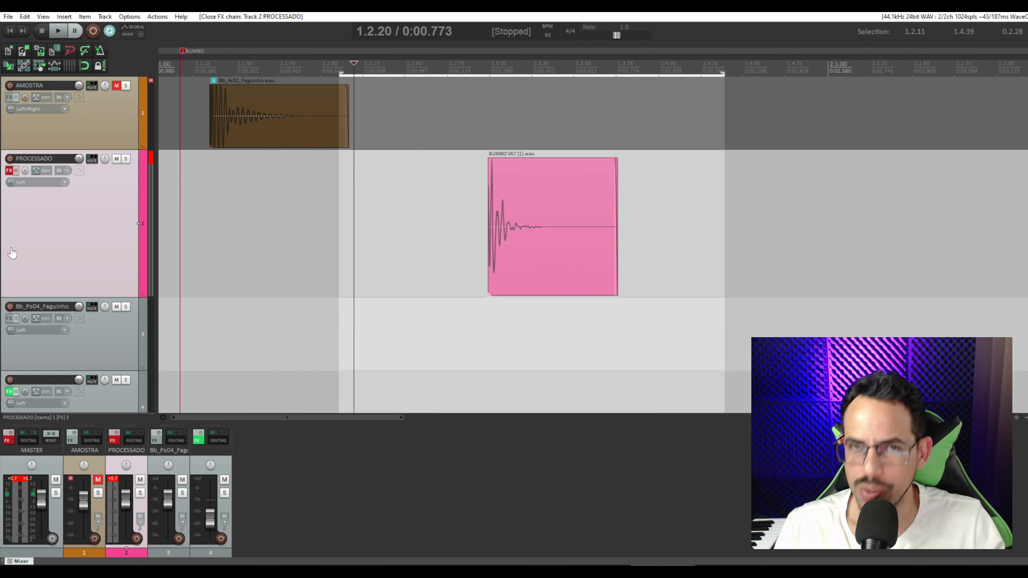
Play the kick and re-enable the PROCESSADO effects chain during playback to compare dry and processed sound, stopping playback at the end
key(space)
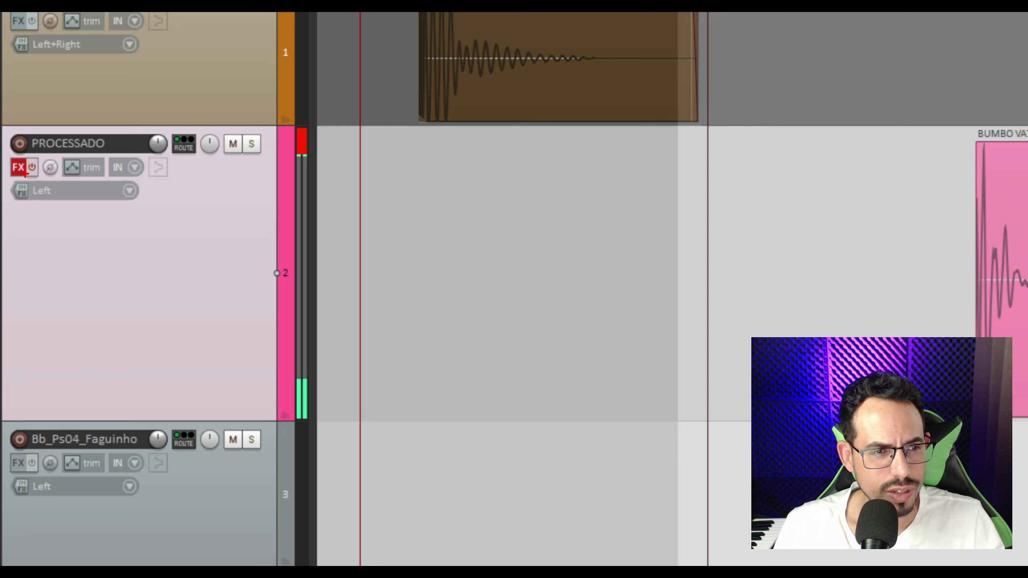
drag(41, 187, 136, 338)
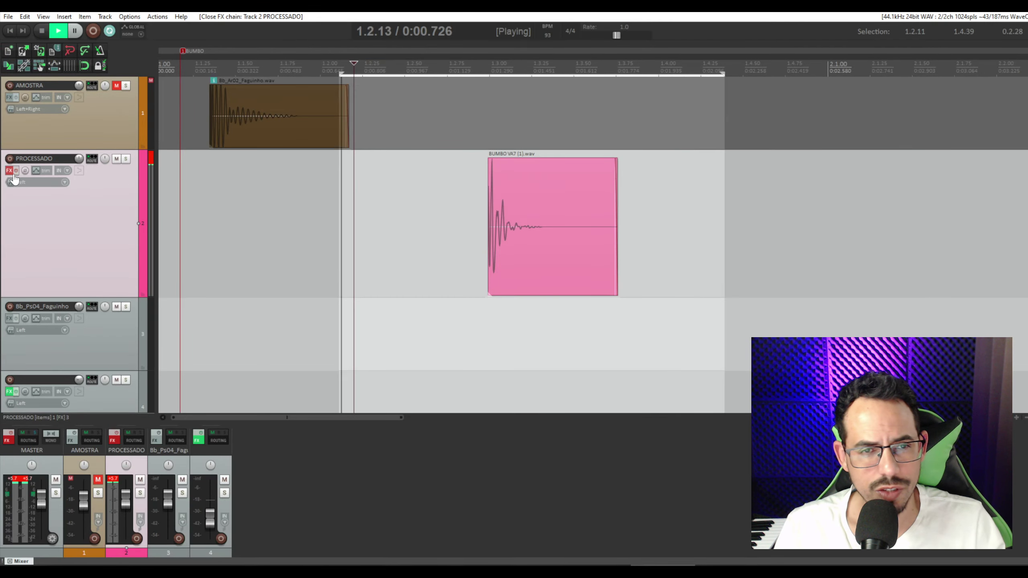
click(32, 167)
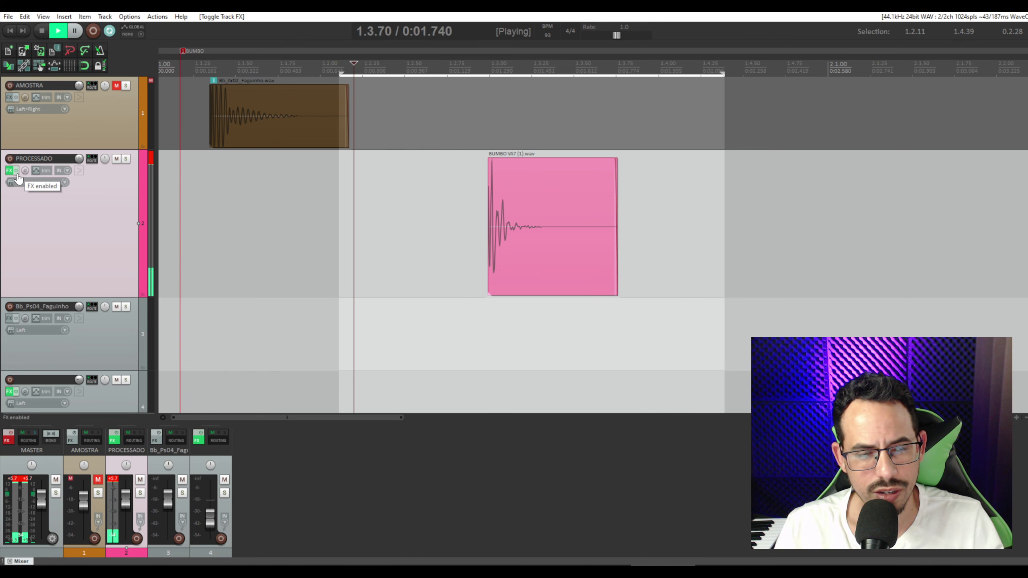
click(18, 176)
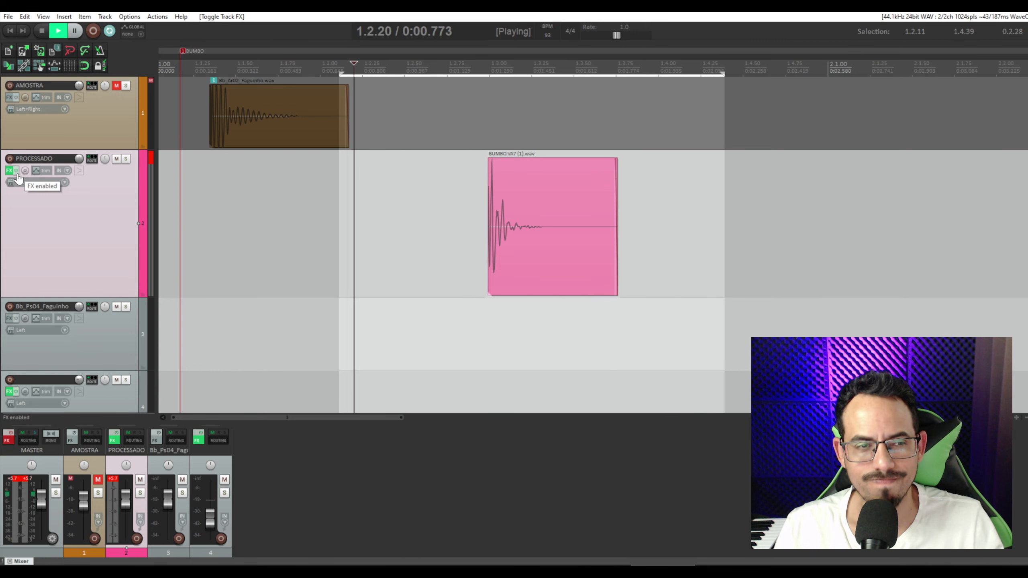
key(space)
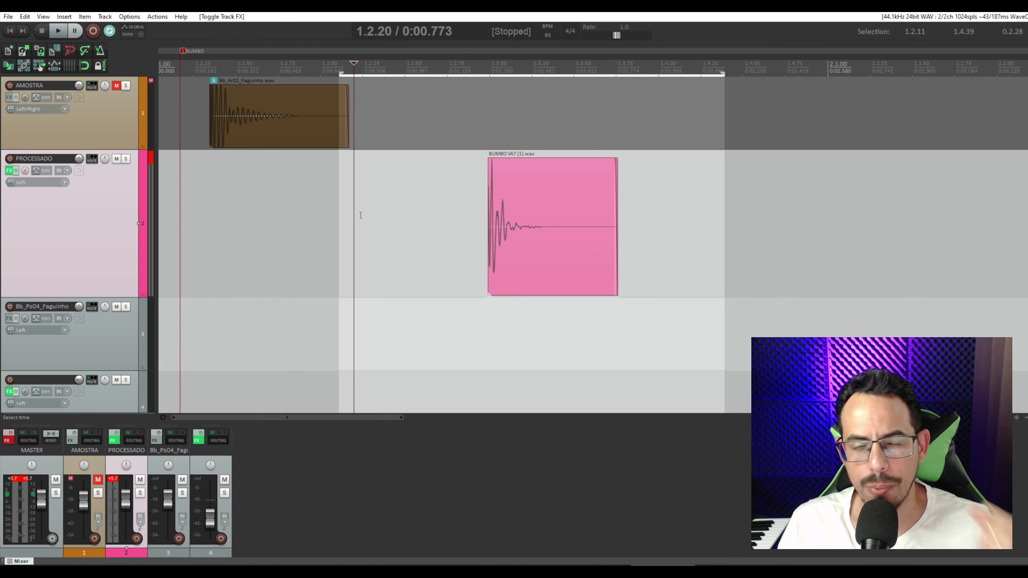
Review the compressor and fxEqualizer settings in the PROCESSADO effects chain and close its window
click(10, 172)
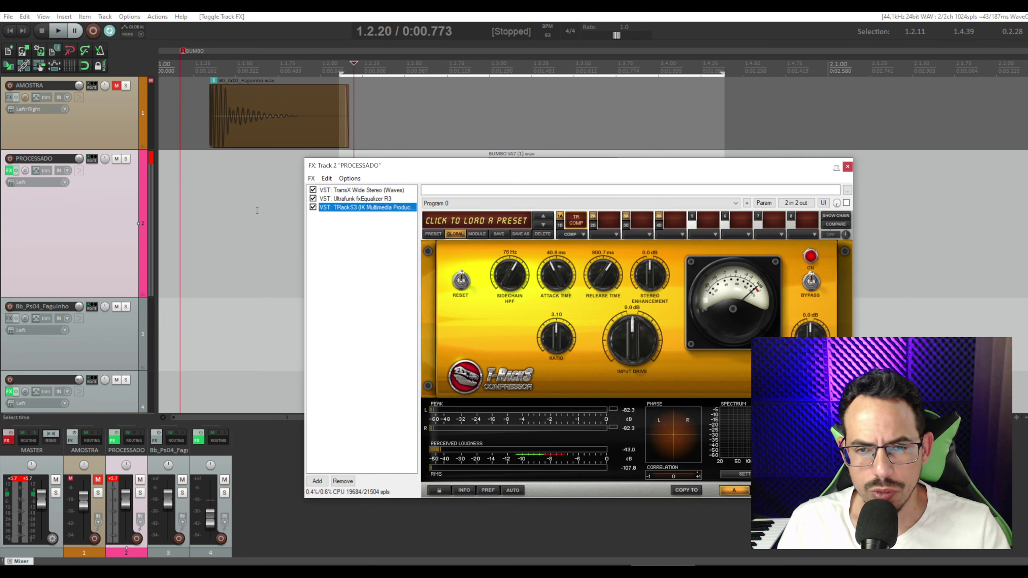
click(371, 199)
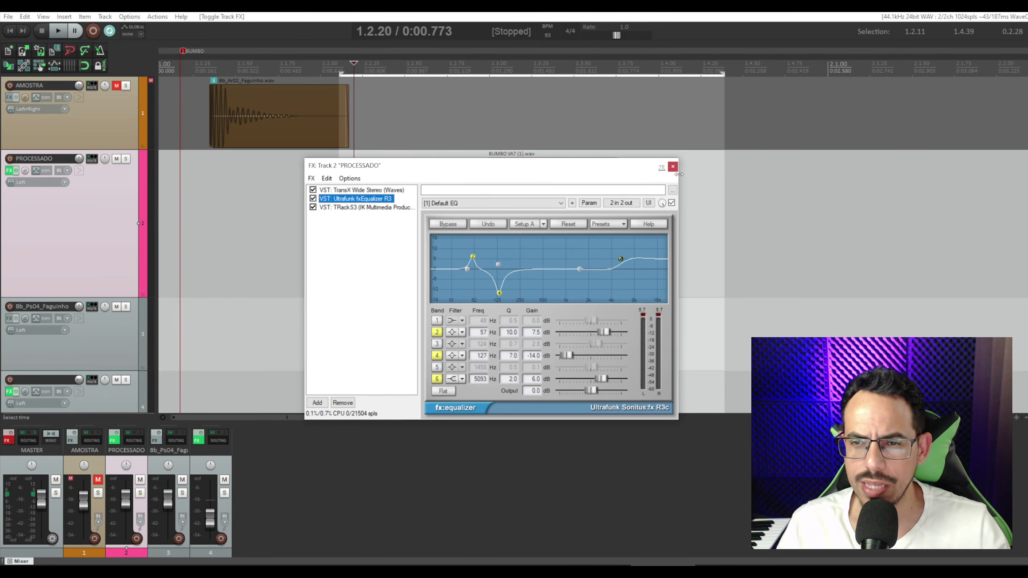
click(673, 167)
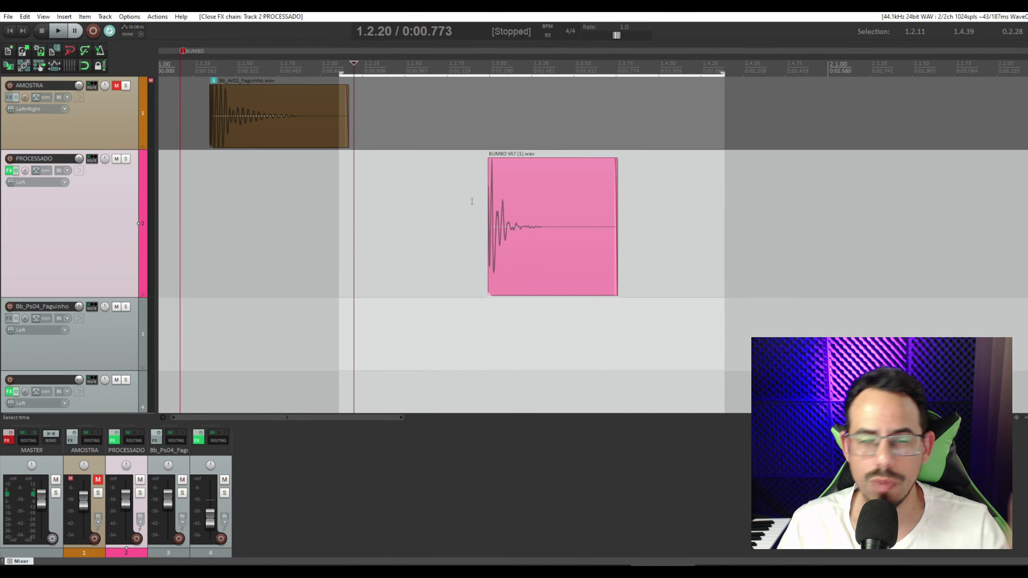